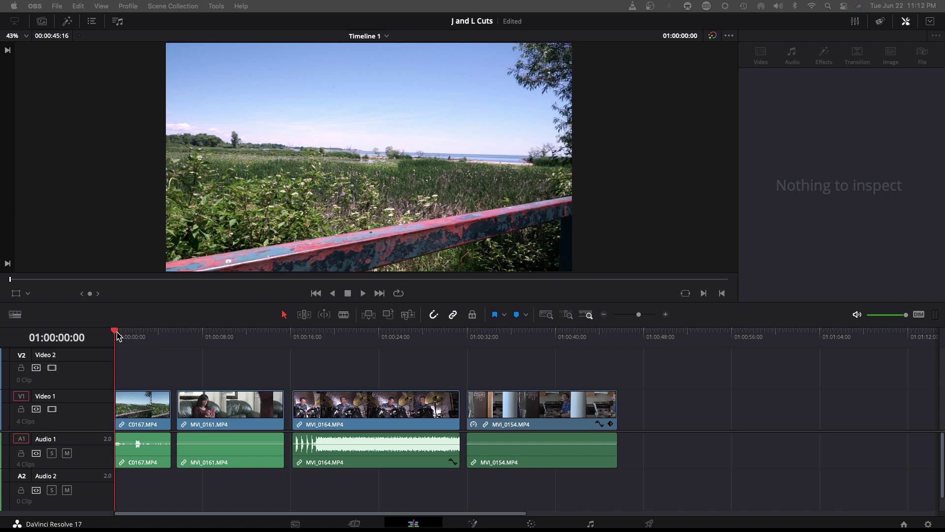
# Step: Review the timeline, then move C0167 to the end and MVI_0161 after MVI_0164
pyautogui.press('space')
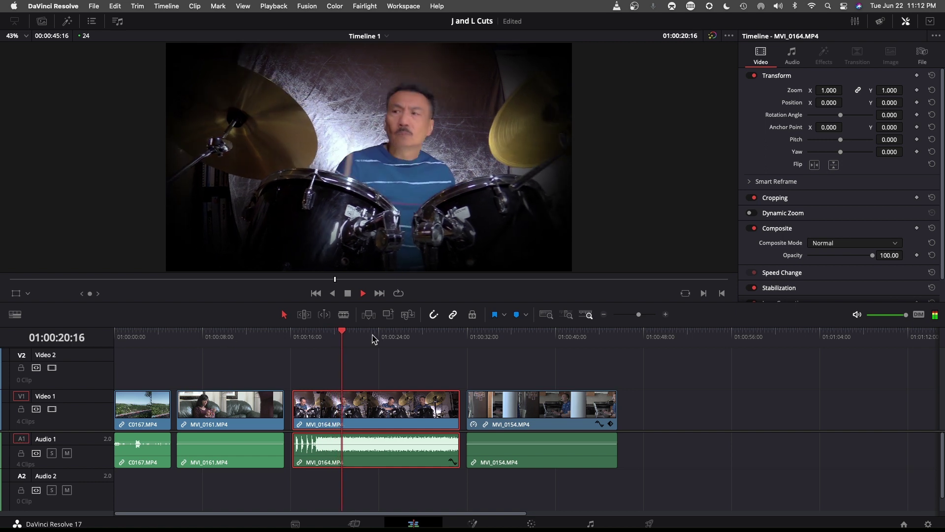
pyautogui.click(349, 293)
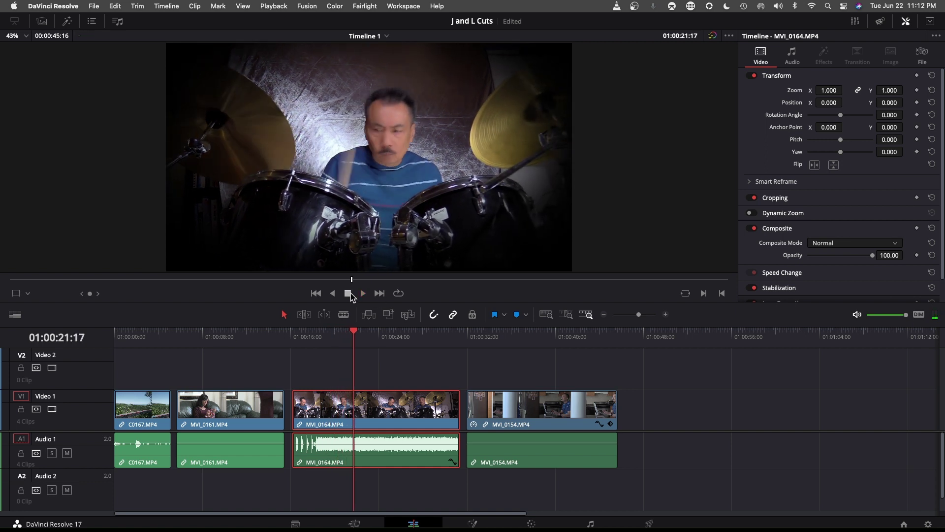
pyautogui.click(469, 337)
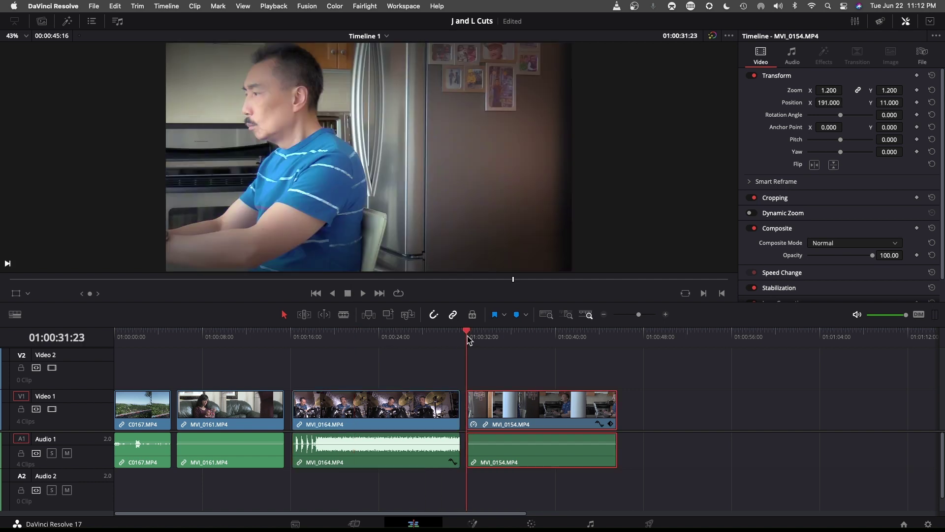
pyautogui.click(363, 294)
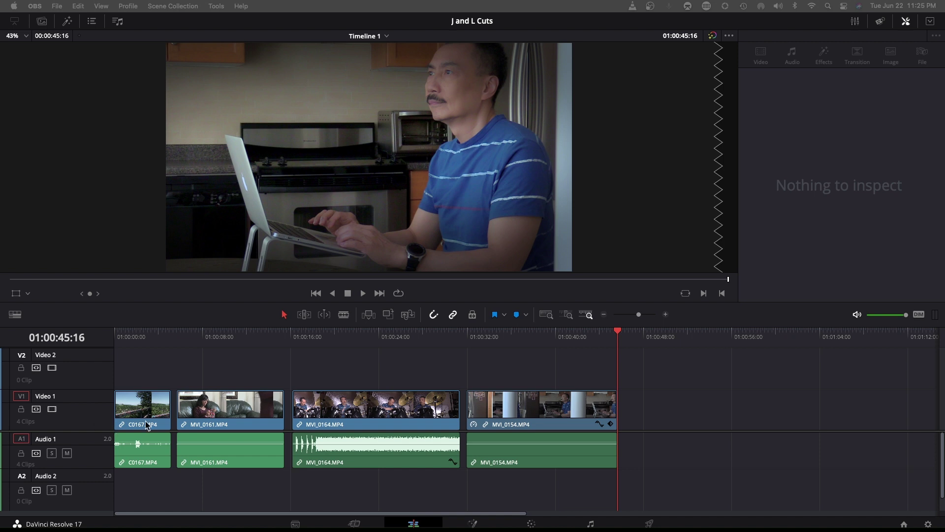
pyautogui.moveTo(146, 424); pyautogui.dragTo(650, 423)
pyautogui.moveTo(216, 409); pyautogui.dragTo(346, 403)
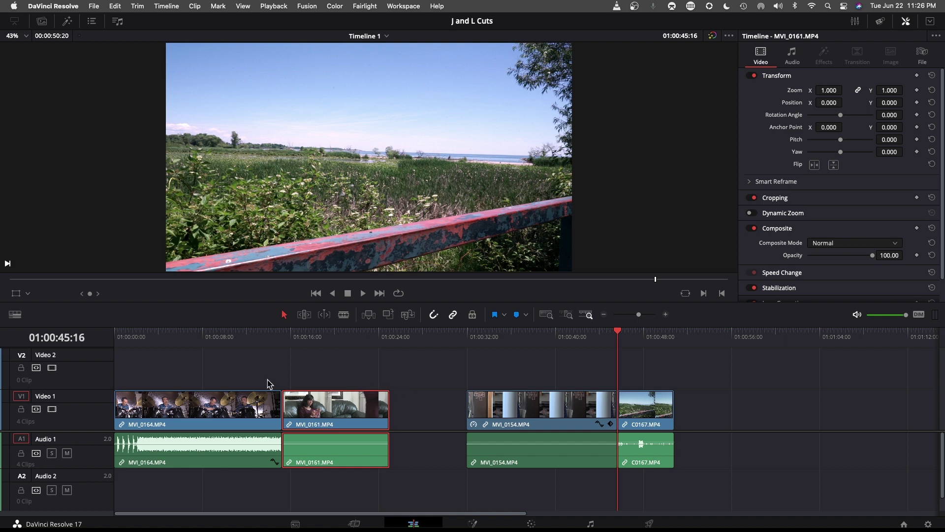
# Step: Slide MVI_0161 left to start at 01:00:13:08 over the drum clip's tail, then play the cut
pyautogui.click(220, 337)
pyautogui.press('space')
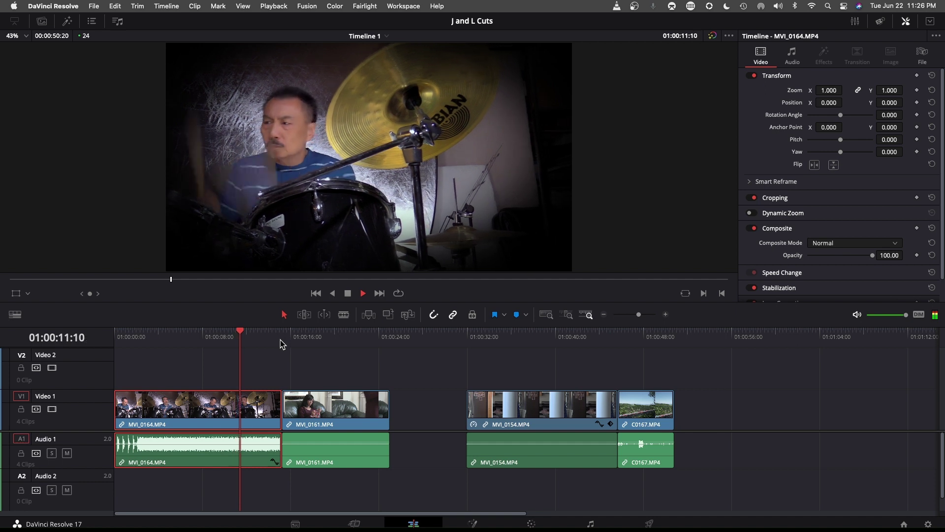
pyautogui.press('space')
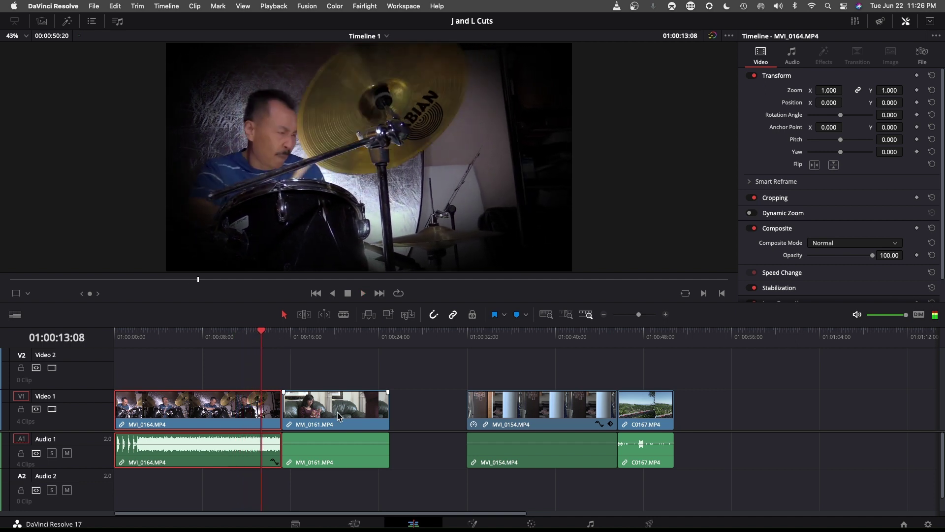
pyautogui.moveTo(339, 414); pyautogui.dragTo(317, 416)
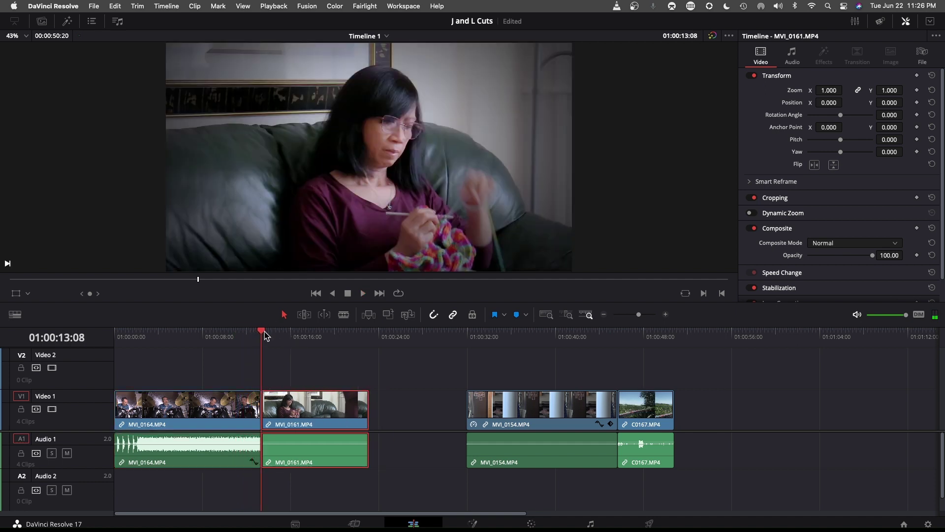
pyautogui.press('space')
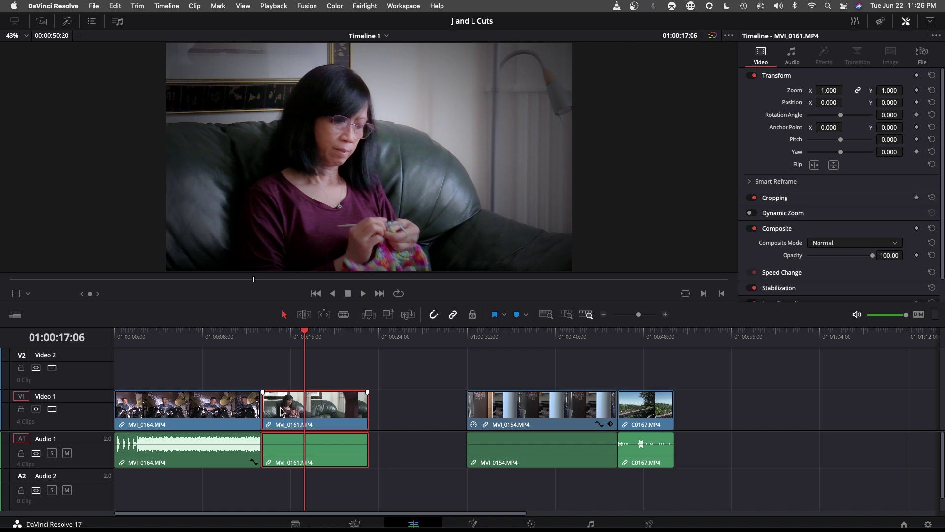
# Step: Trim crochet clip MVI_0161's end to 01:00:18:12, replaying across the drum-to-crochet cut
pyautogui.moveTo(270, 408); pyautogui.dragTo(306, 414)
pyautogui.click(240, 342)
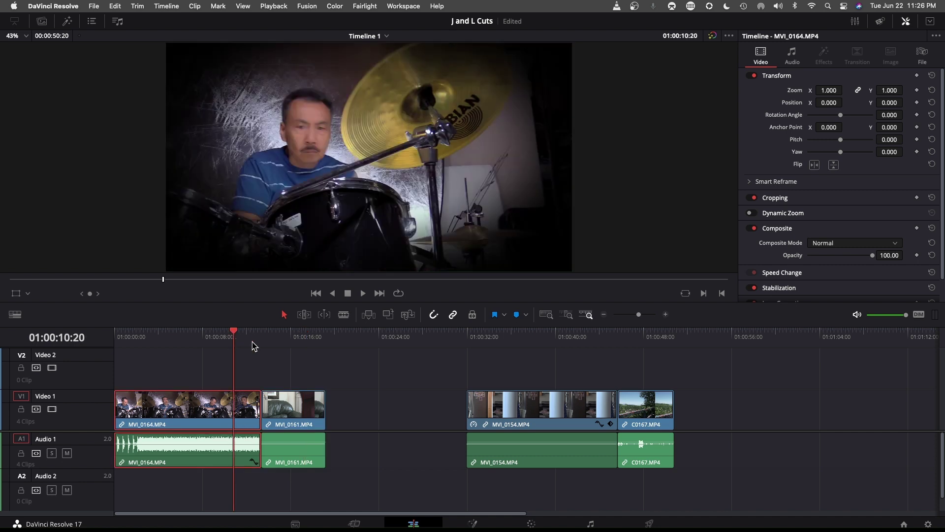
pyautogui.press('space')
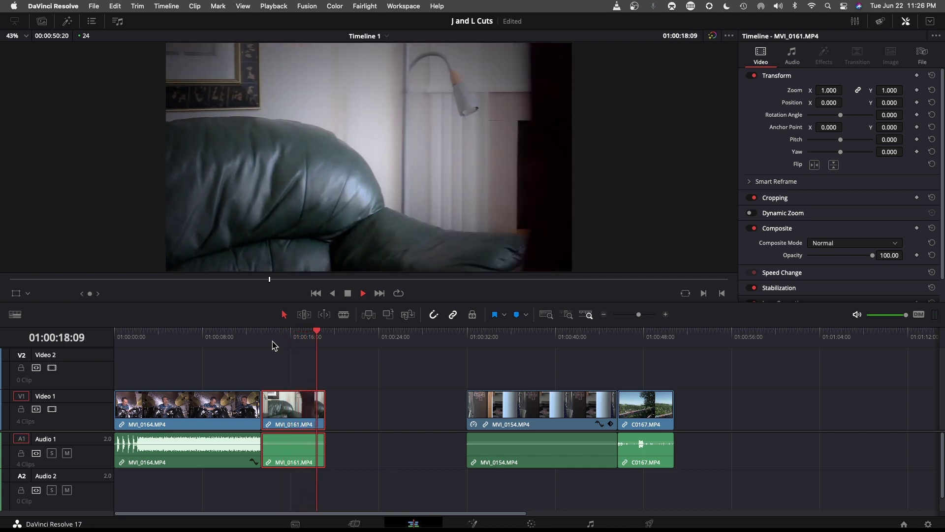
pyautogui.press('space')
pyautogui.moveTo(320, 410); pyautogui.dragTo(317, 410)
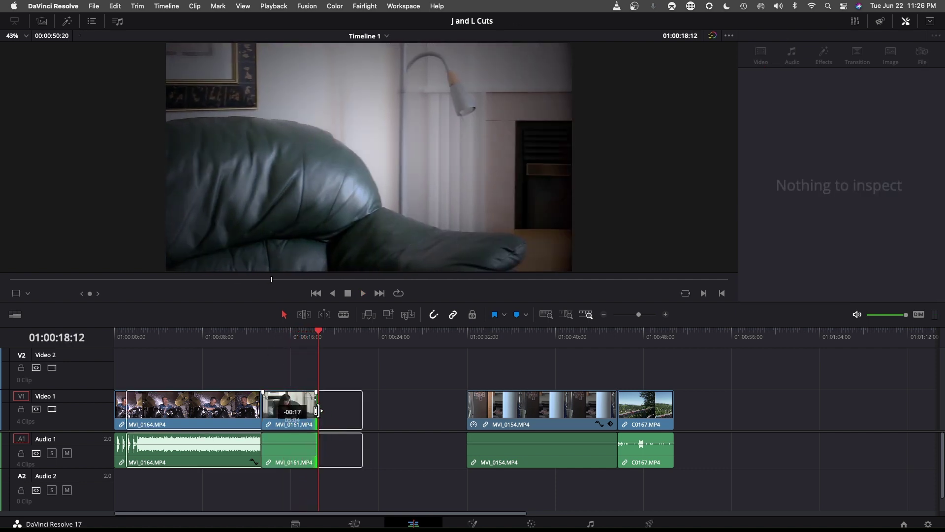
# Step: Close up MVI_0154 and C0167 behind the crochet clip and trim MVI_0154 to end at 01:00:32:19
pyautogui.moveTo(590, 378); pyautogui.dragTo(512, 420)
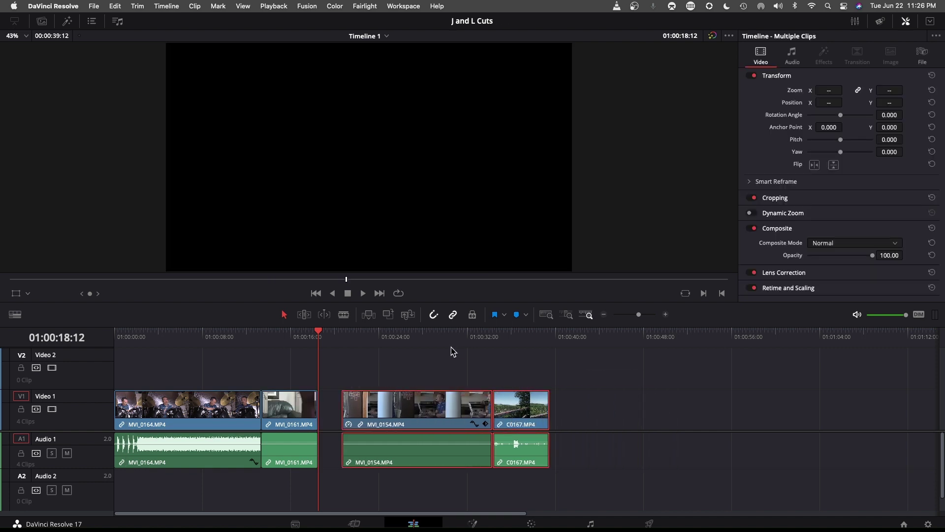
pyautogui.click(392, 338)
pyautogui.press('space')
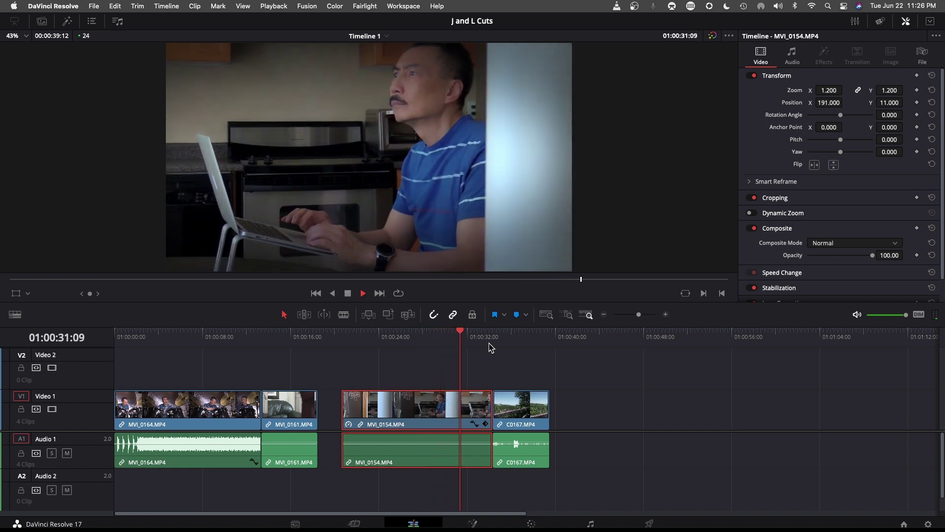
pyautogui.press('space')
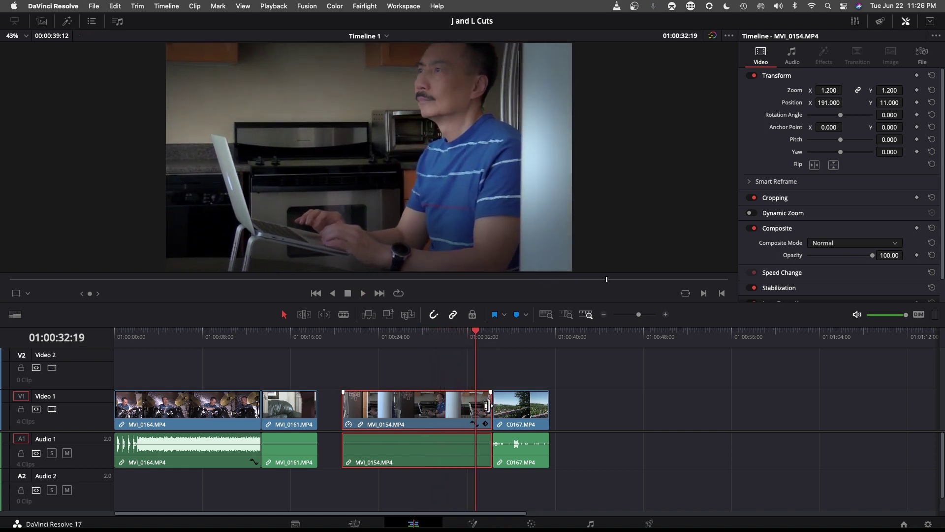
pyautogui.click(490, 405)
pyautogui.moveTo(487, 406)
pyautogui.mouseDown()
pyautogui.moveTo(474, 405)
pyautogui.moveTo(500, 413)
pyautogui.mouseUp()
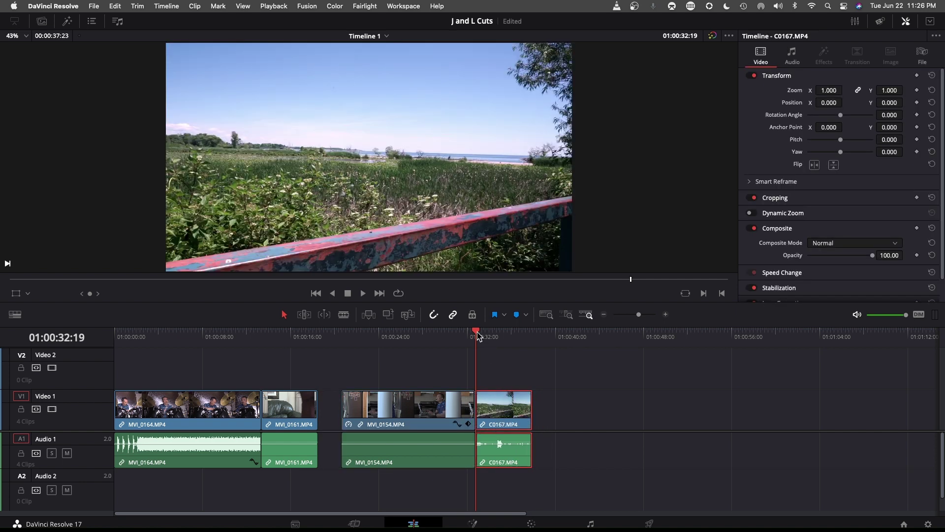
# Step: Ripple-trim C0167's start to the playhead with Cmd+Shift+[ and play back the cuts
pyautogui.moveTo(485, 338); pyautogui.dragTo(491, 340)
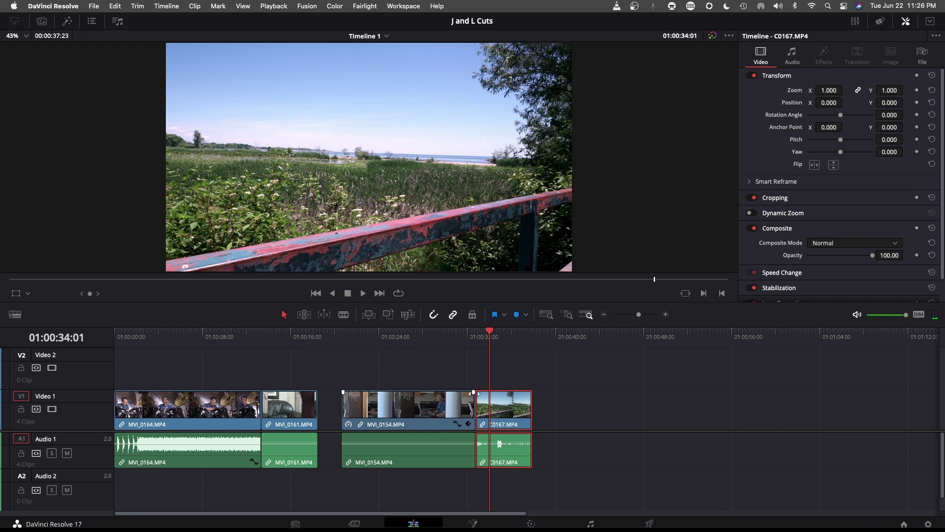
pyautogui.click(481, 406)
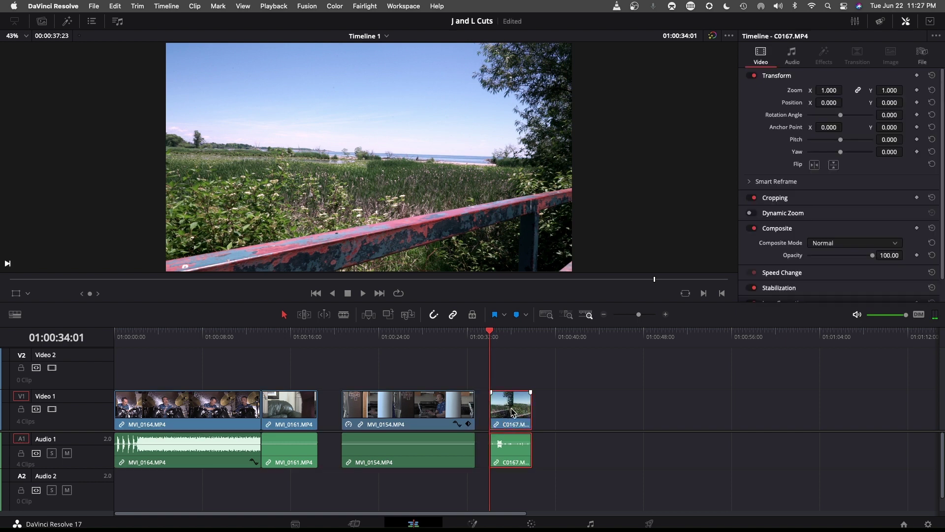
pyautogui.press('super+shift+bracketleft')
pyautogui.click(462, 343)
pyautogui.press('space')
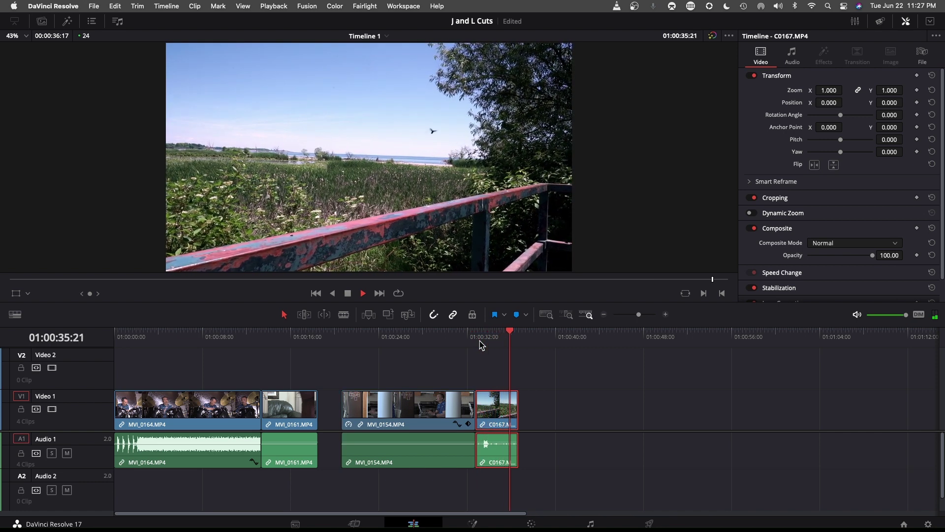
pyautogui.click(246, 338)
pyautogui.press('space')
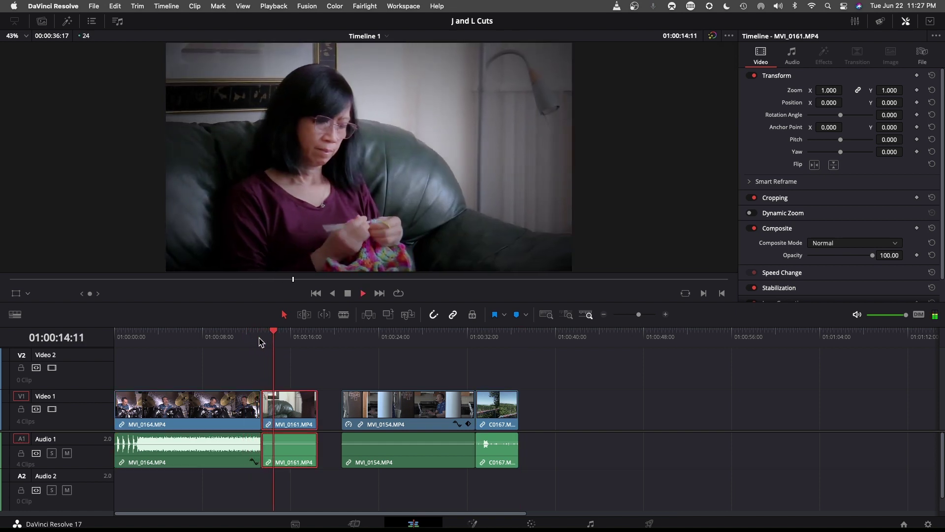
# Step: Play back the cut from laptop clip MVI_0154 into lakeside clip C0167
pyautogui.click(453, 339)
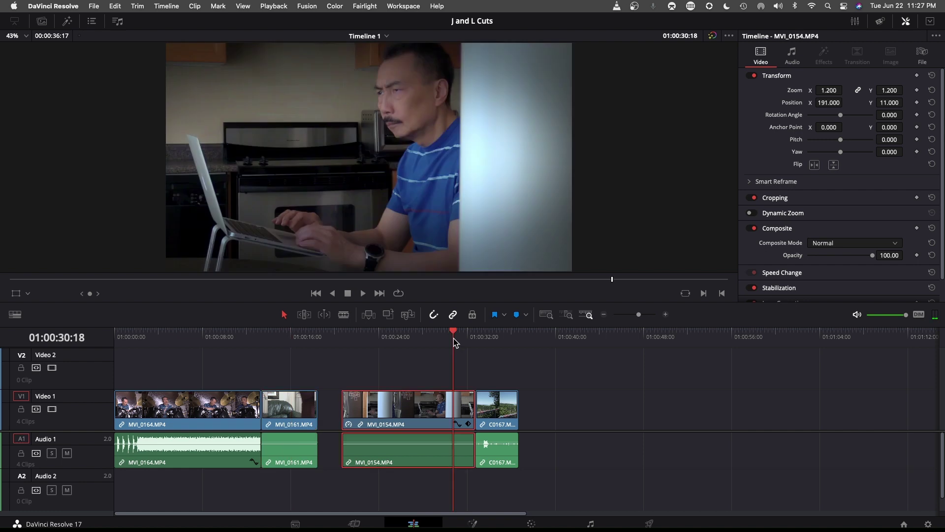
pyautogui.press('space')
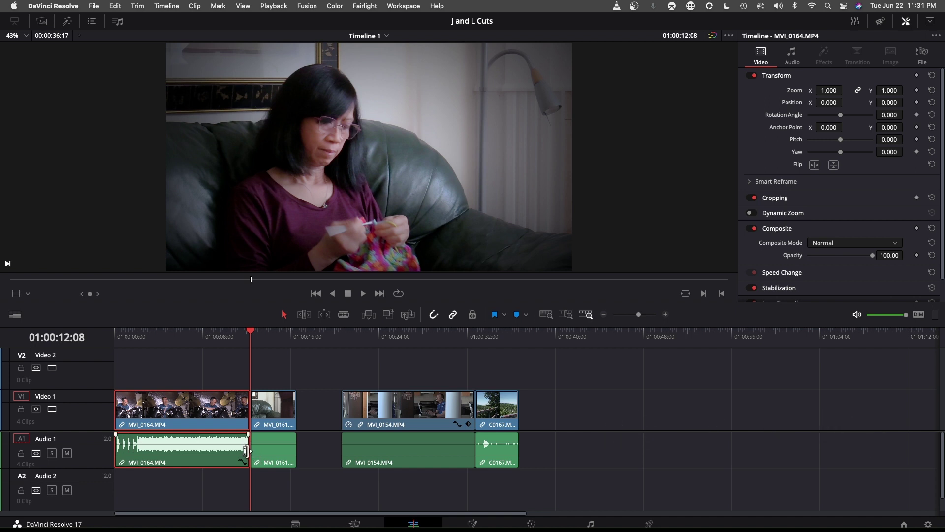
# Step: Extend the drum audio under MVI_0161 as an L cut, shorten the crochet clip slightly, and play it back
pyautogui.keyDown('alt'); pyautogui.click(247, 450); pyautogui.keyUp('alt')
pyautogui.moveTo(255, 450); pyautogui.dragTo(290, 452)
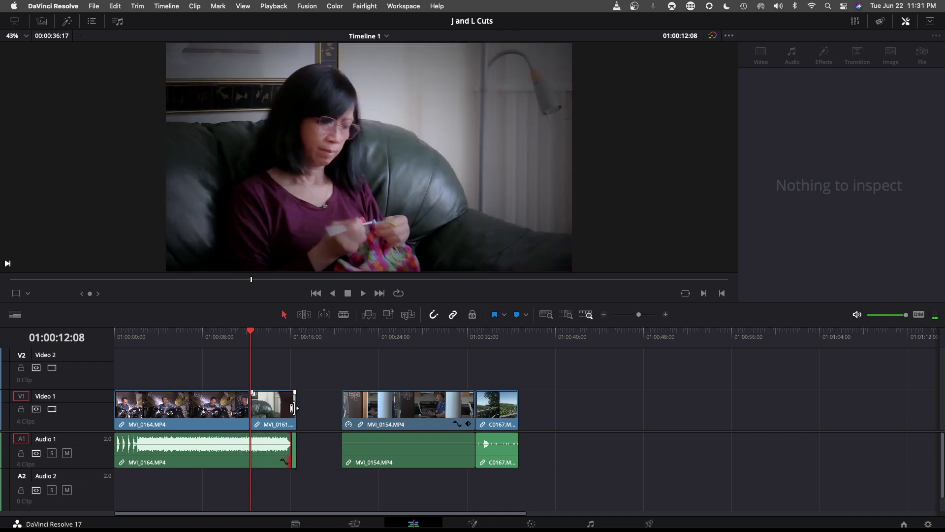
pyautogui.moveTo(294, 408); pyautogui.dragTo(290, 408)
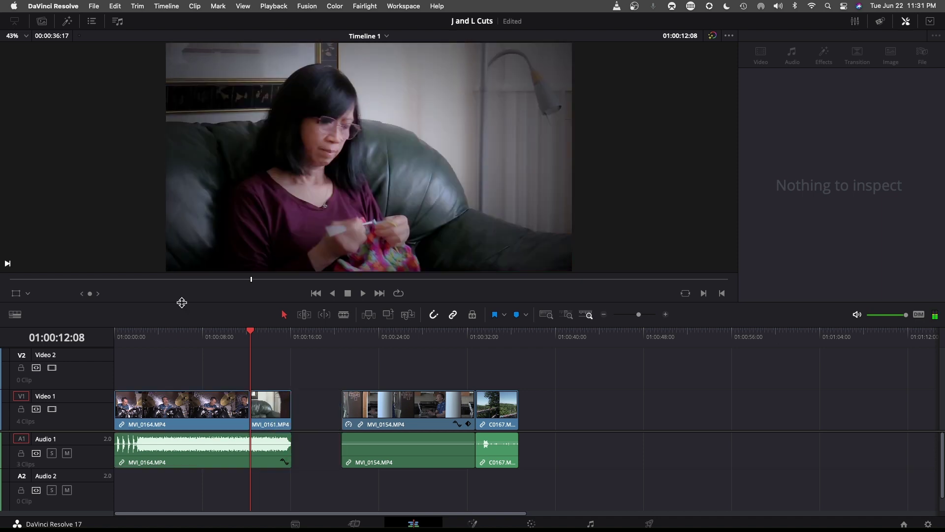
pyautogui.click(225, 332)
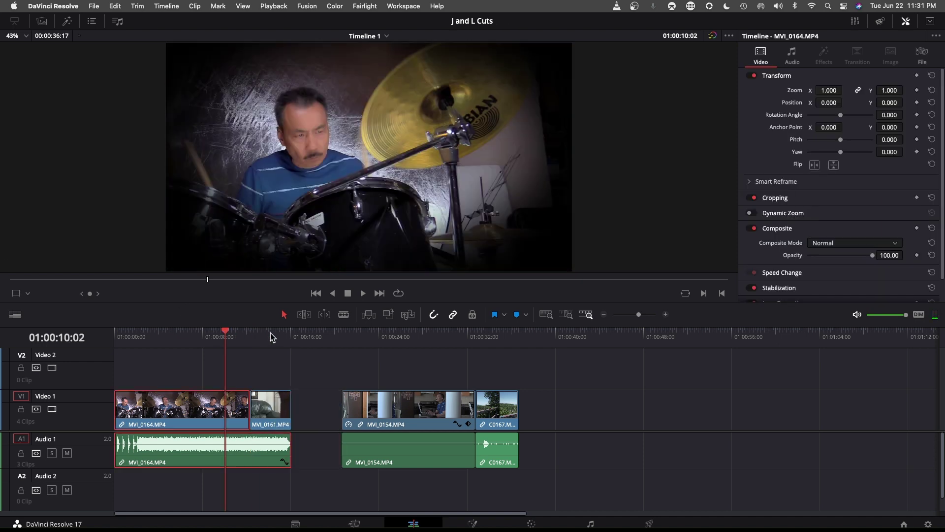
pyautogui.press('space')
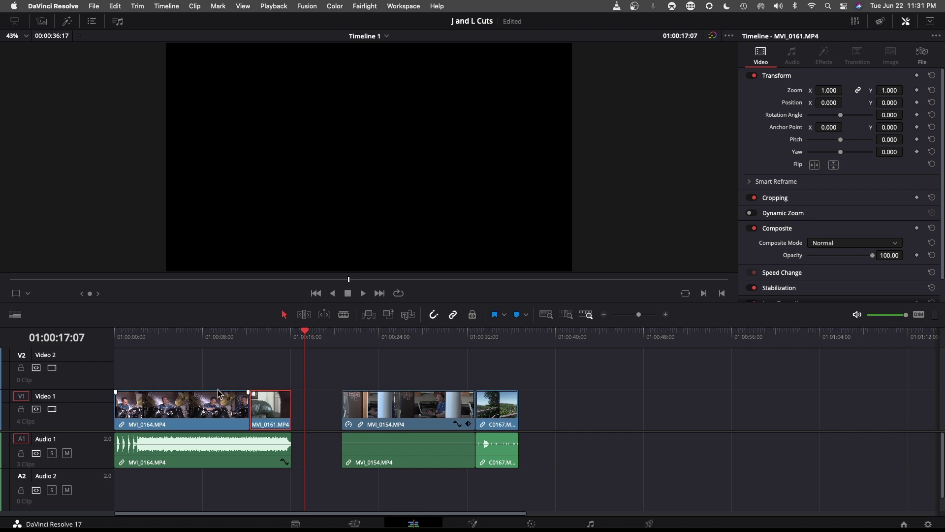
pyautogui.click(251, 384)
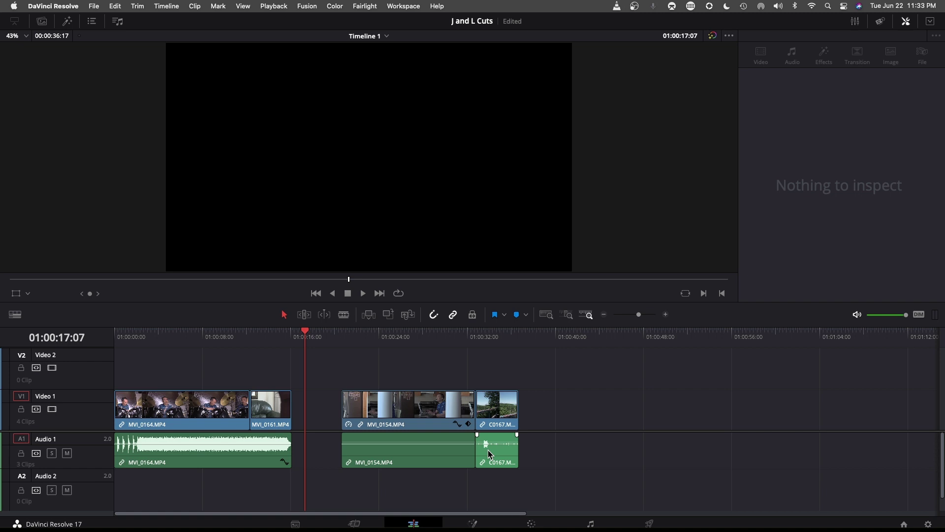
# Step: Trim C0167's start later, then drag its bird audio about 1 second under MVI_0154
pyautogui.click(490, 453)
pyautogui.moveTo(485, 340)
pyautogui.mouseDown()
pyautogui.moveTo(500, 340)
pyautogui.moveTo(491, 339)
pyautogui.mouseUp()
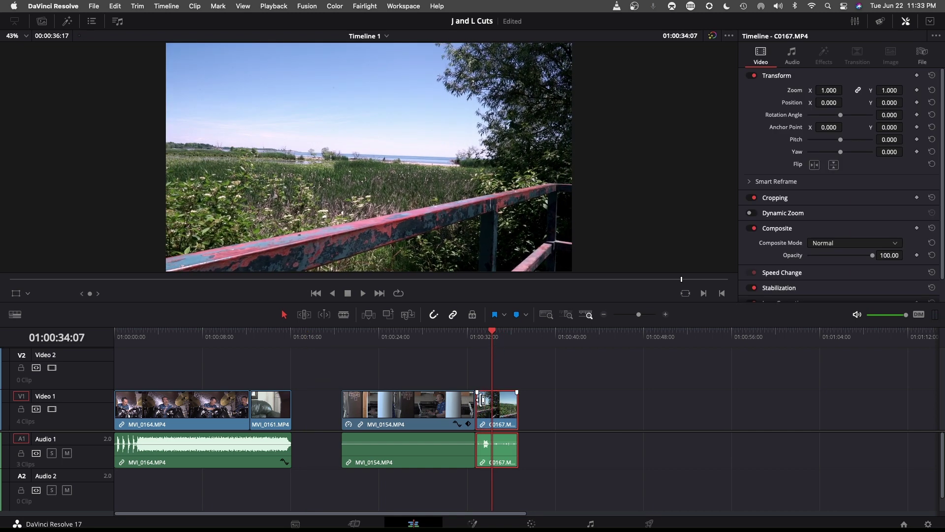
pyautogui.moveTo(482, 399)
pyautogui.mouseDown()
pyautogui.moveTo(497, 401)
pyautogui.moveTo(473, 412)
pyautogui.mouseUp()
pyautogui.press('/')
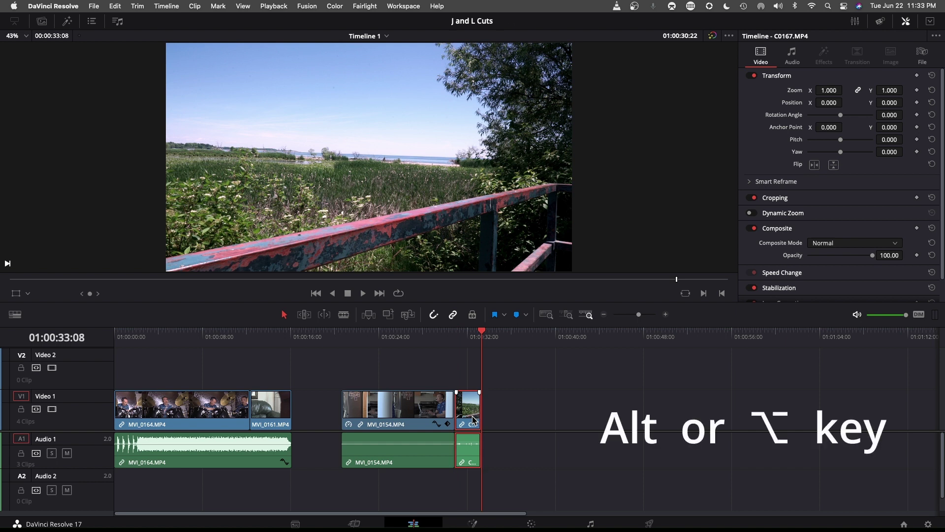
pyautogui.keyDown('alt'); pyautogui.click(453, 452); pyautogui.keyUp('alt')
pyautogui.moveTo(447, 453); pyautogui.dragTo(441, 452)
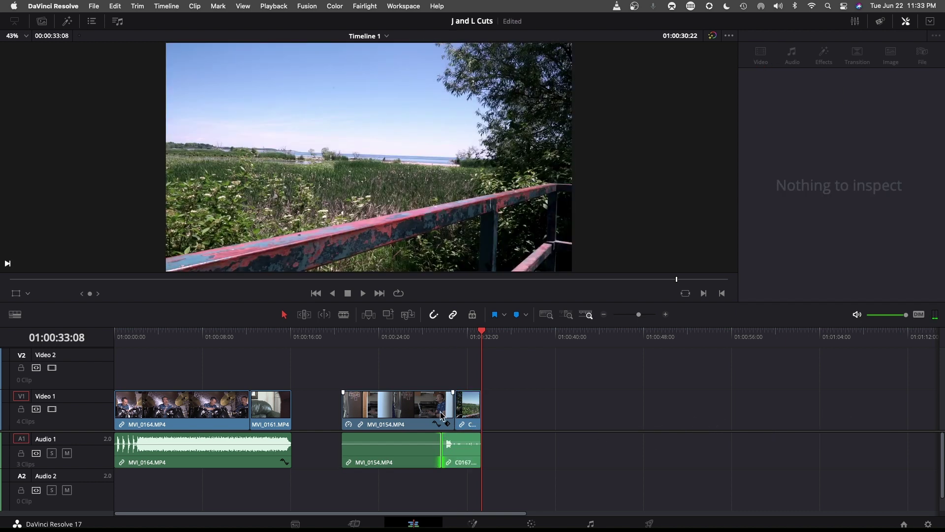
pyautogui.click(424, 339)
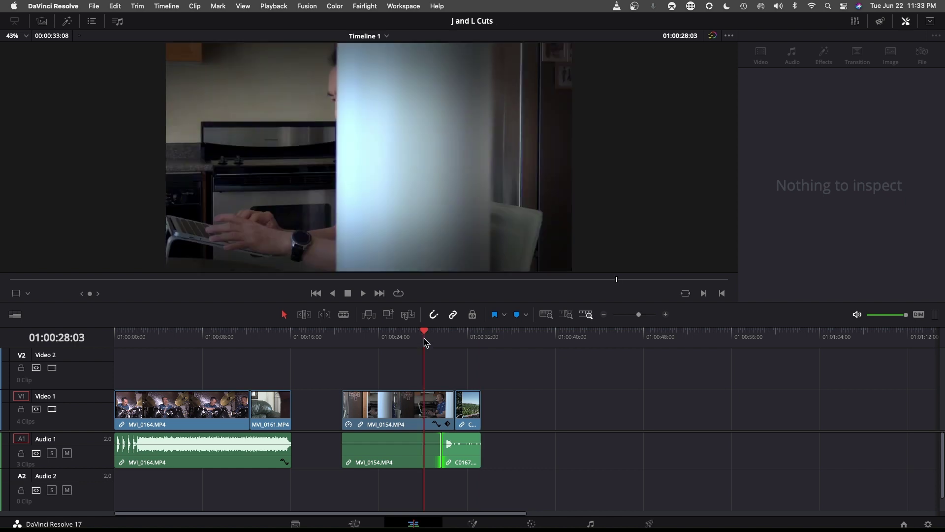
pyautogui.press('space')
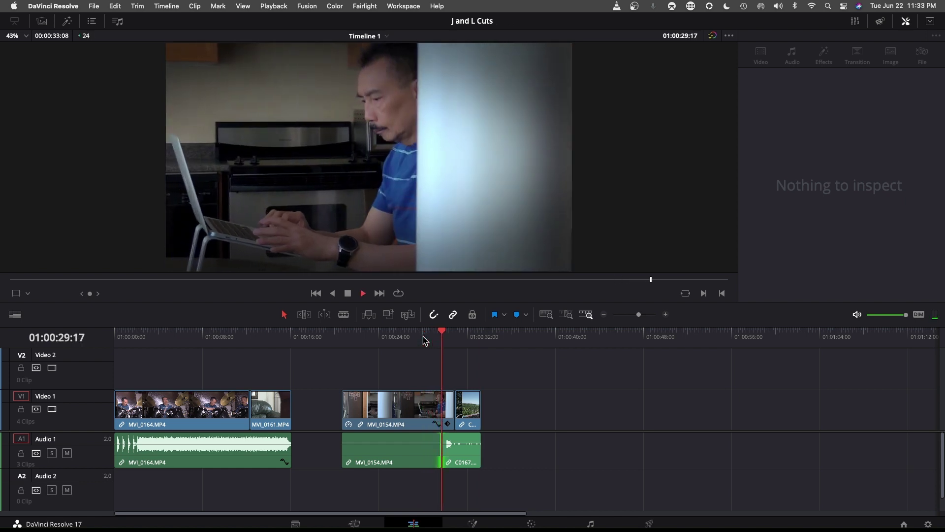